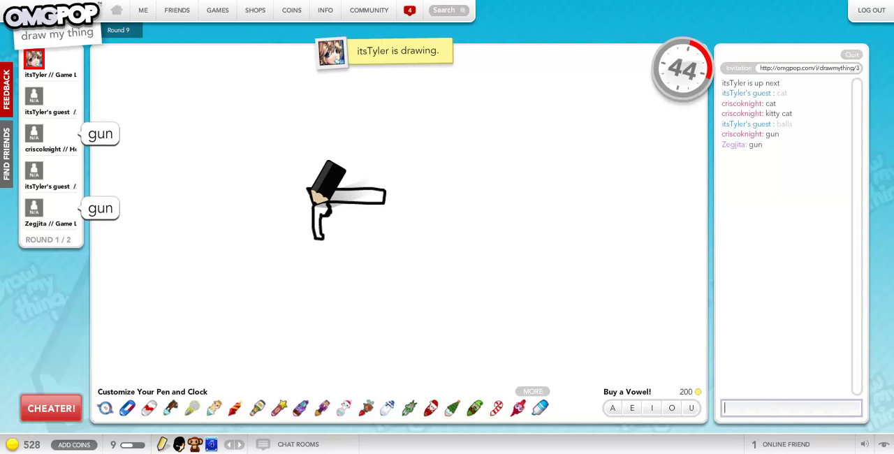
text(handgun)
Step: Guess flaregun, flare gun, fire gun and flip gun in chat, then glue gun
key(Return)
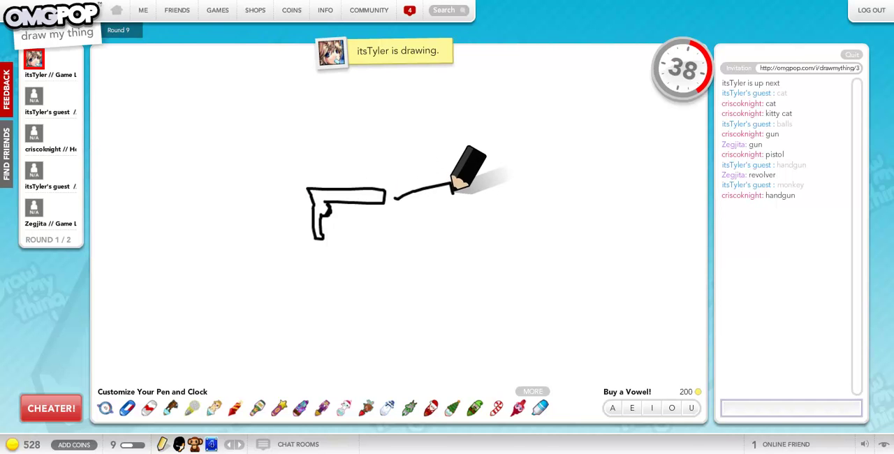
text(aregun)
key(Return)
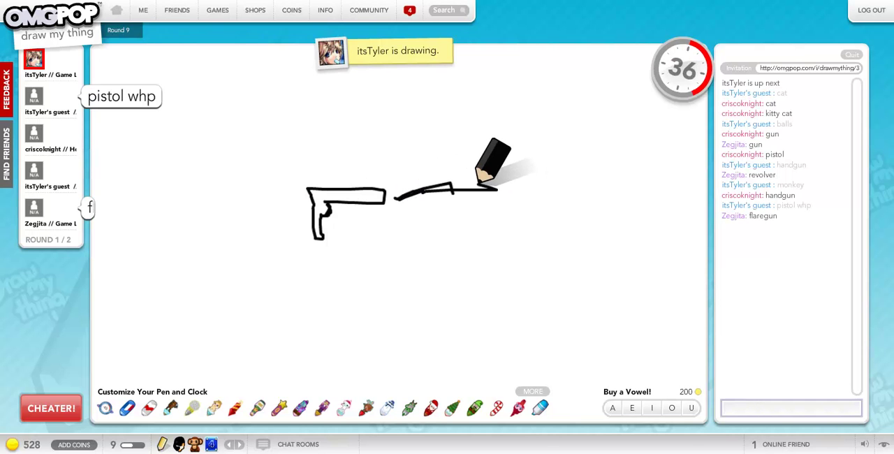
text(flare gun)
key(Return)
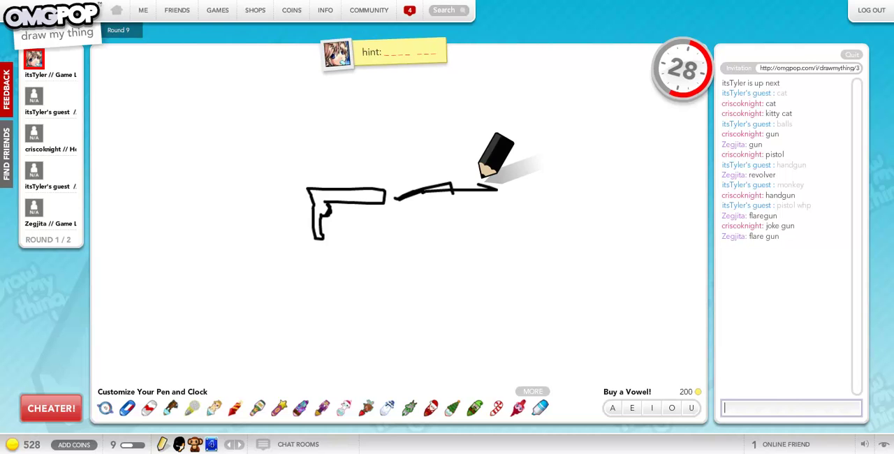
text(fire gun)
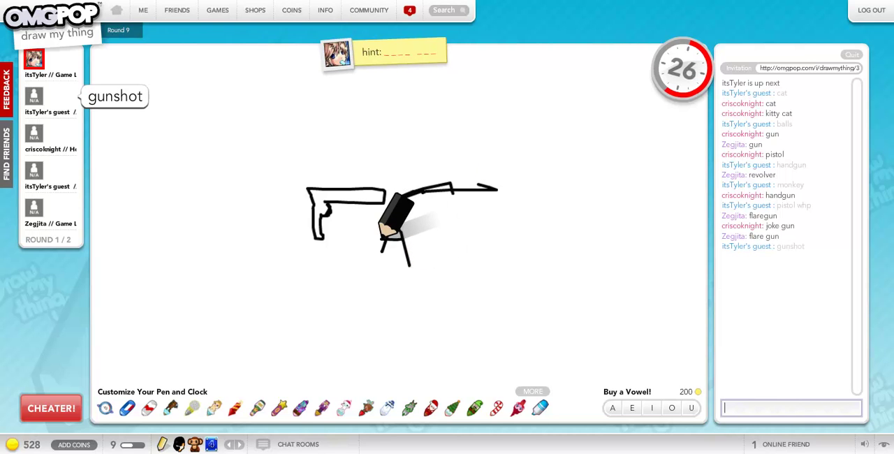
key(Return)
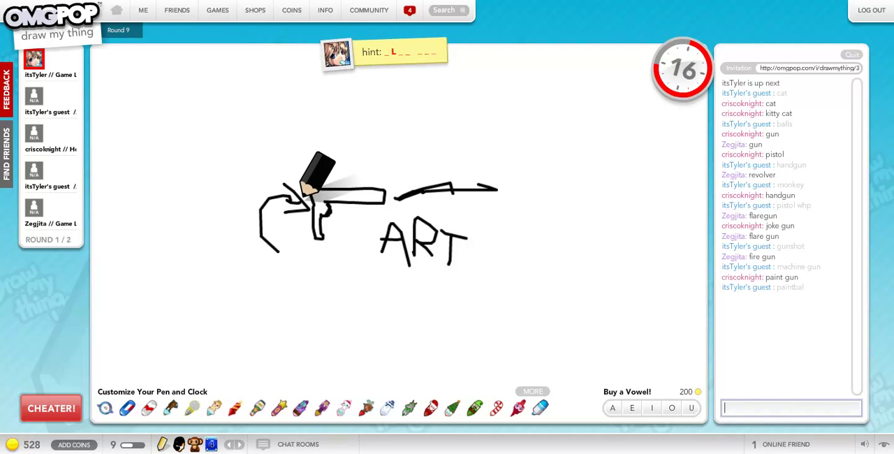
text(flip gun)
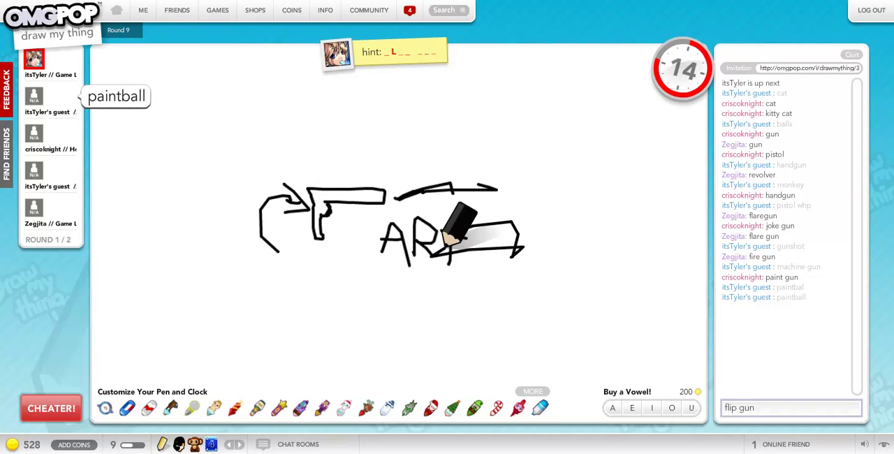
key(Return)
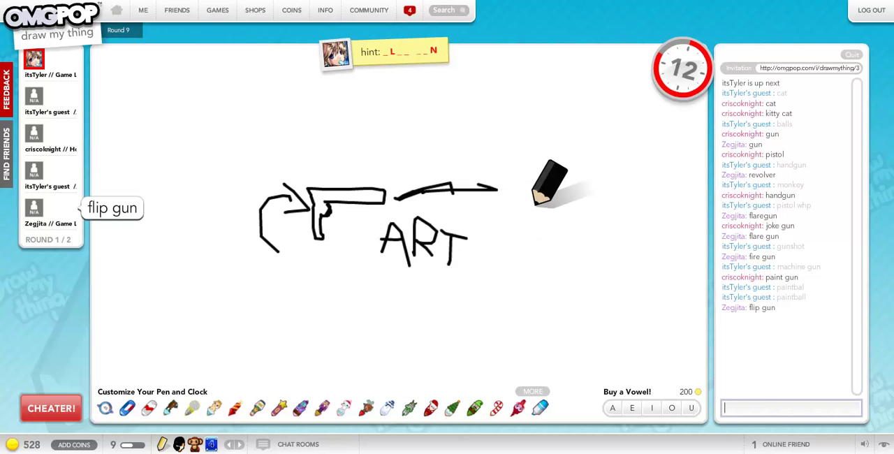
text(na)
key(BackSpace)
key(BackSpace)
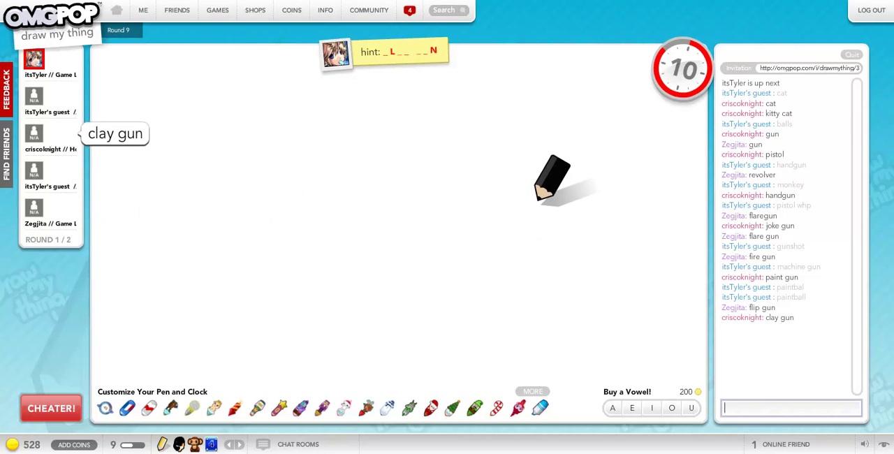
text(glue gun)
key(Return)
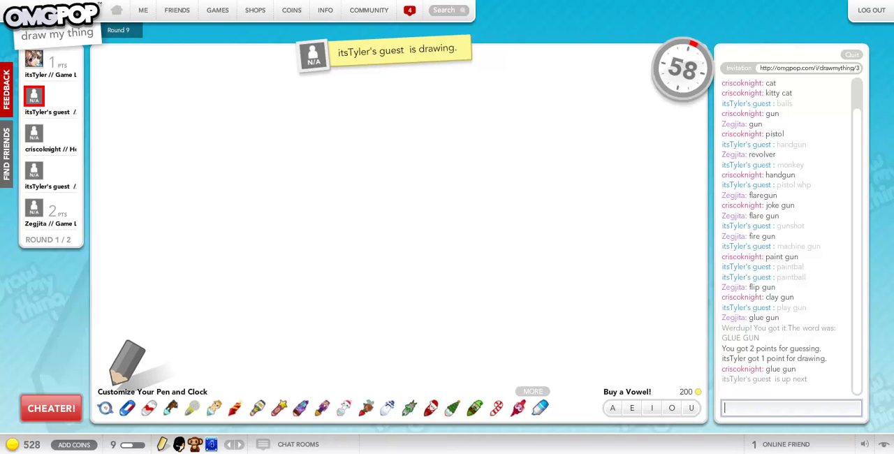
Step: Drag across the game area while criscoknight's SIDEWALK guess ends the round
drag(272, 185, 370, 311)
mouse_move(234, 202)
mouse_down()
mouse_move(310, 316)
mouse_move(321, 292)
mouse_move(348, 295)
mouse_up()
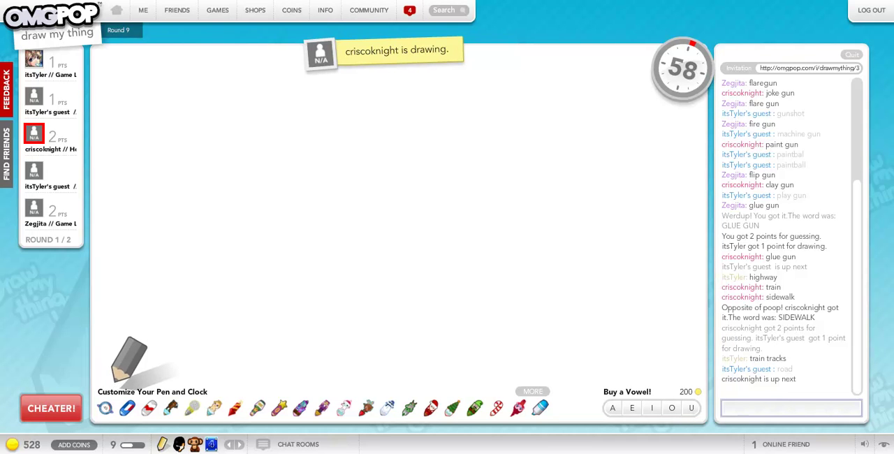
Step: Post chat guesses including diving pool and coocoo block, ending with cuckoo clock
drag(284, 211, 517, 235)
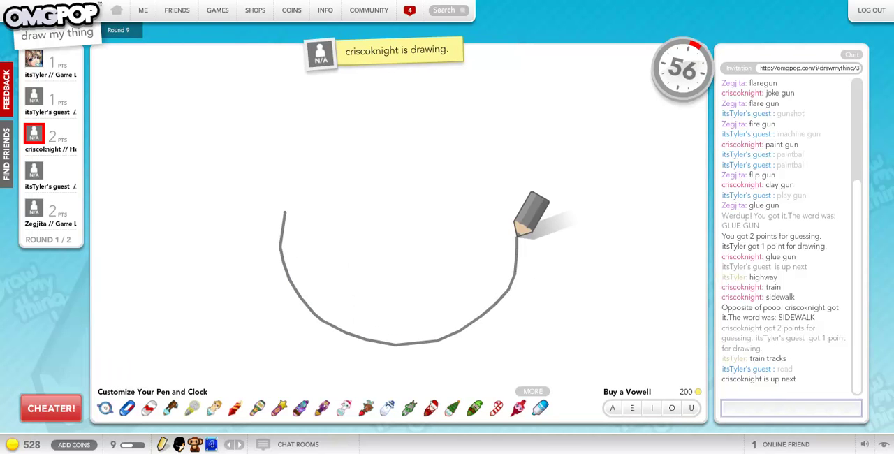
drag(284, 211, 512, 256)
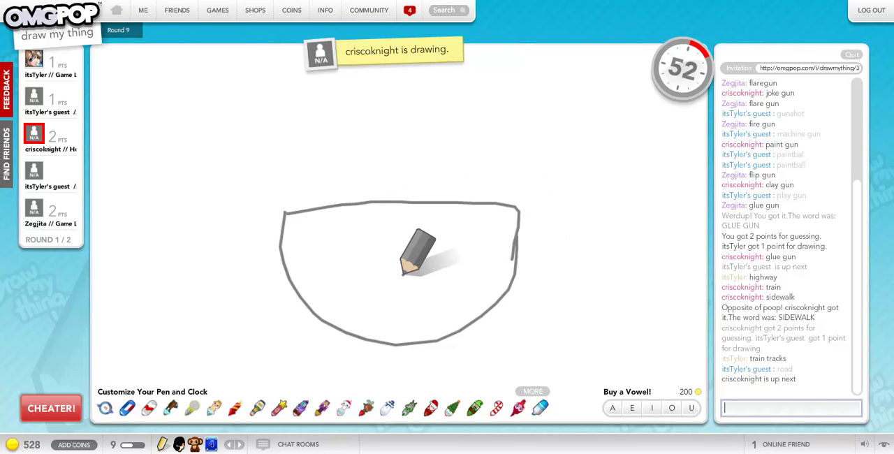
mouse_move(379, 240)
mouse_down()
mouse_move(409, 244)
mouse_move(405, 237)
mouse_up()
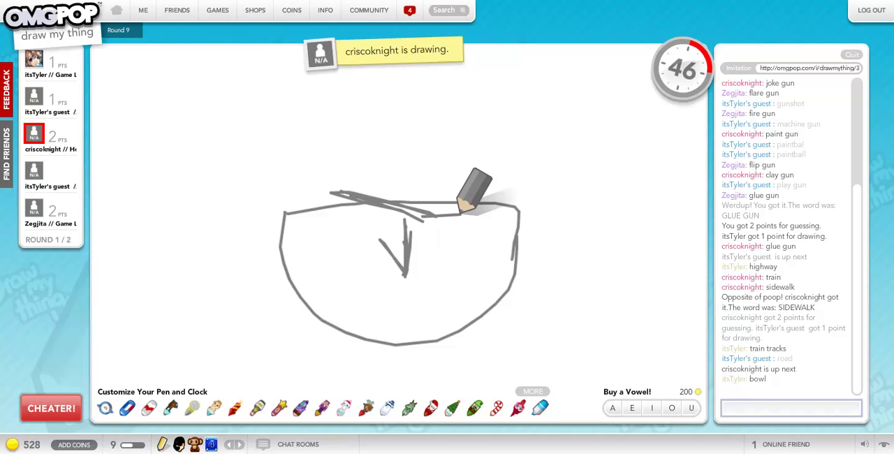
text(penis)
key(Return)
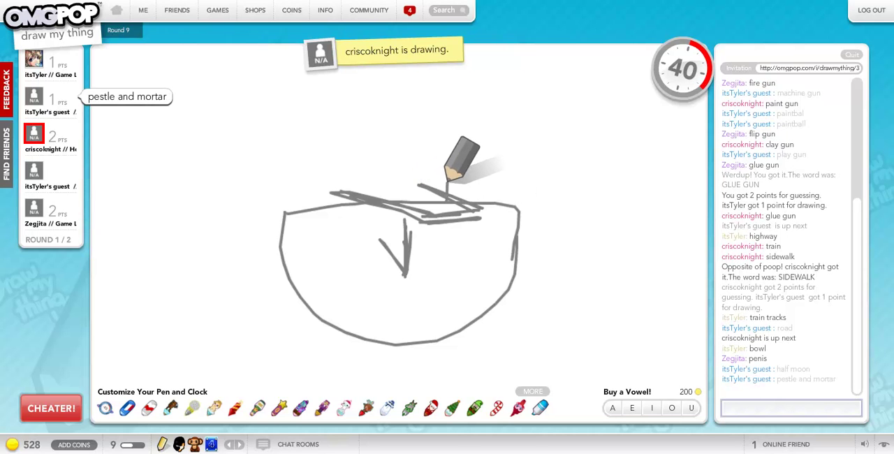
text(diving pool)
key(Return)
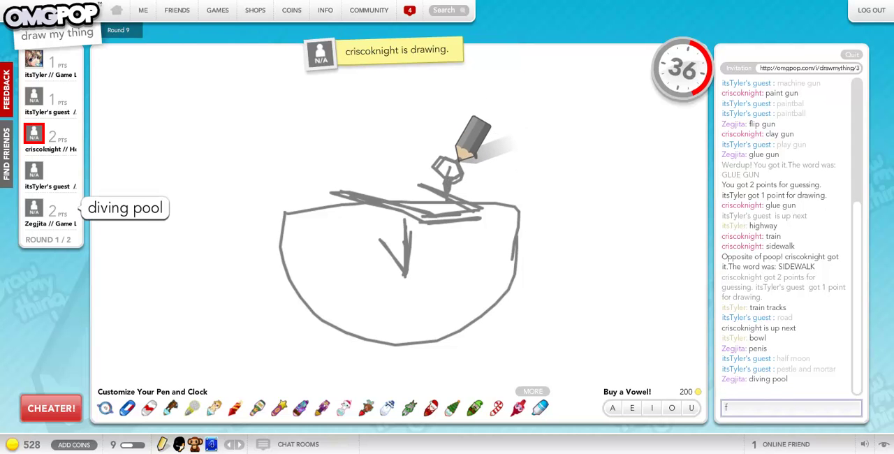
text(fatass)
key(Return)
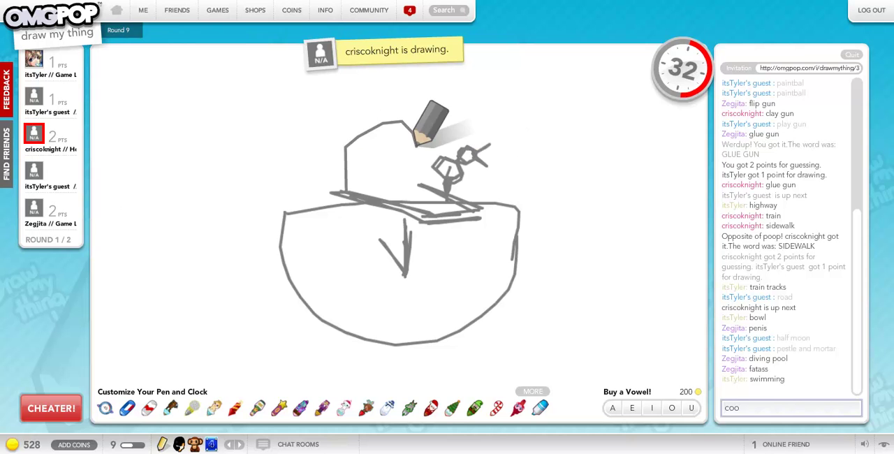
text(coocoo)
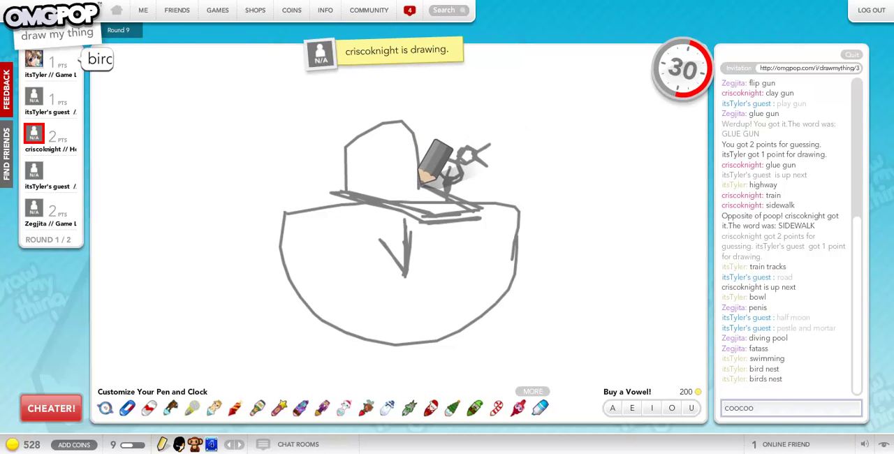
text(ock)
key(Return)
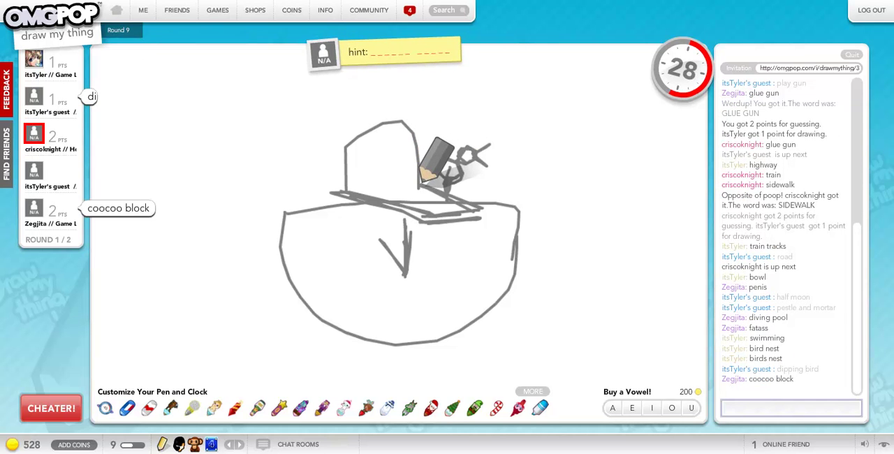
text(o)
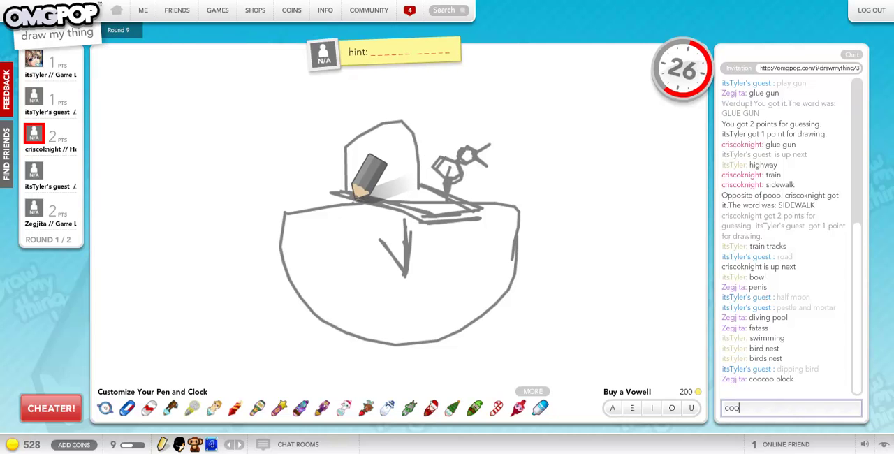
key(BackSpace)
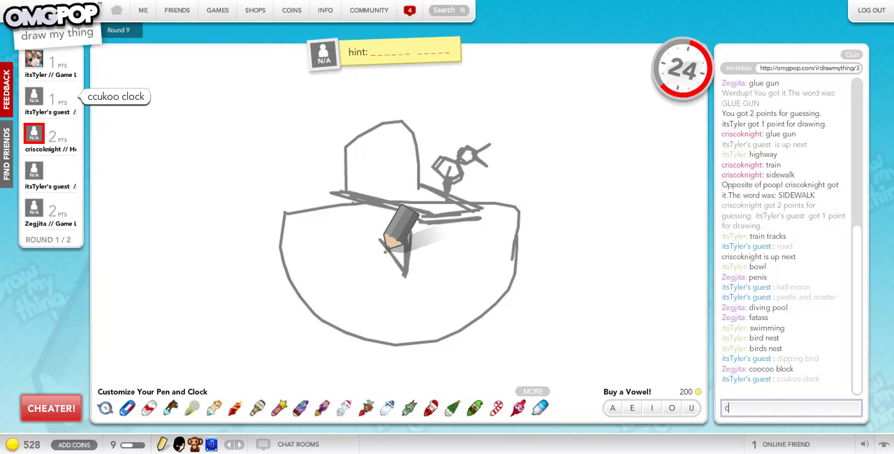
text(uckoo)
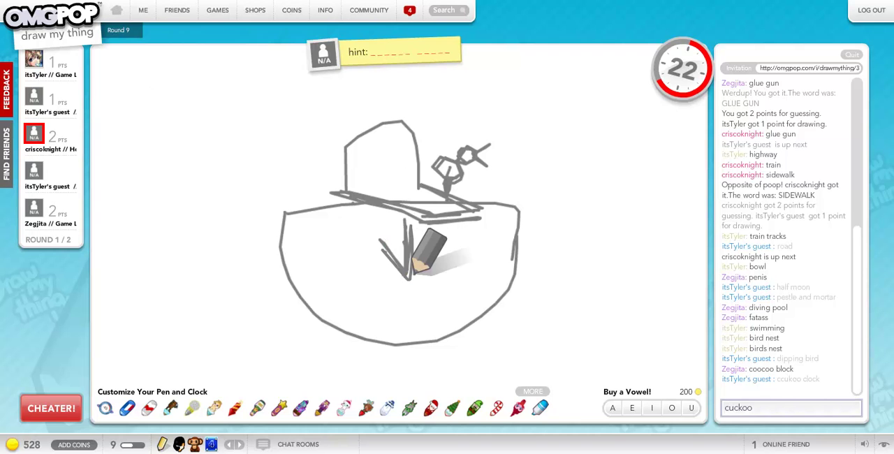
text( clock)
key(Return)
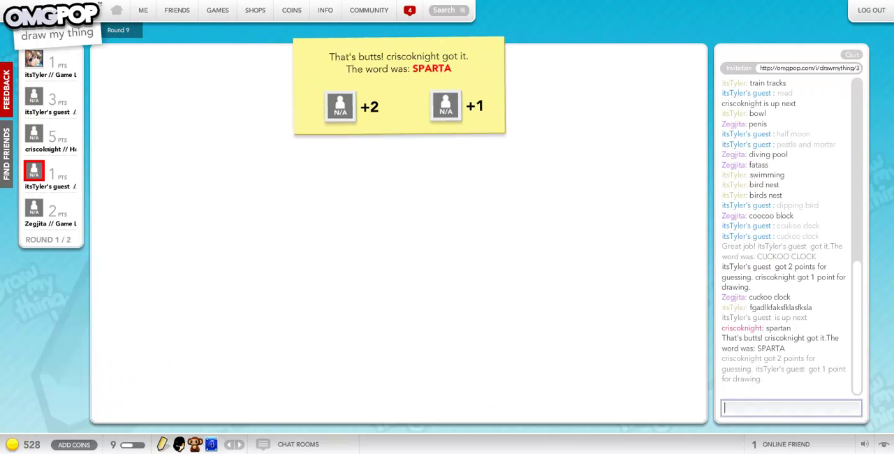
text(XD)
Step: Wait through the SPARTA results until your GASOLINE drawing turn begins
key(Return)
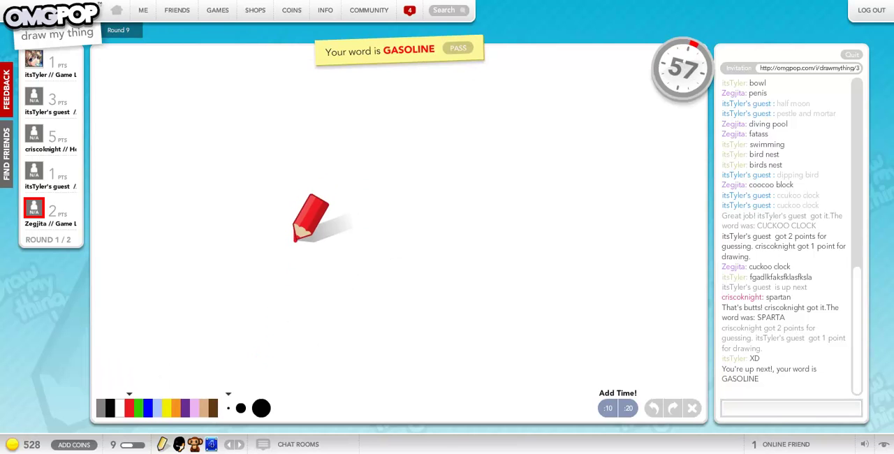
Step: Draw a red gas can with a grey spout and an extra side stroke
mouse_move(294, 228)
mouse_down()
mouse_move(381, 232)
mouse_move(298, 229)
mouse_up()
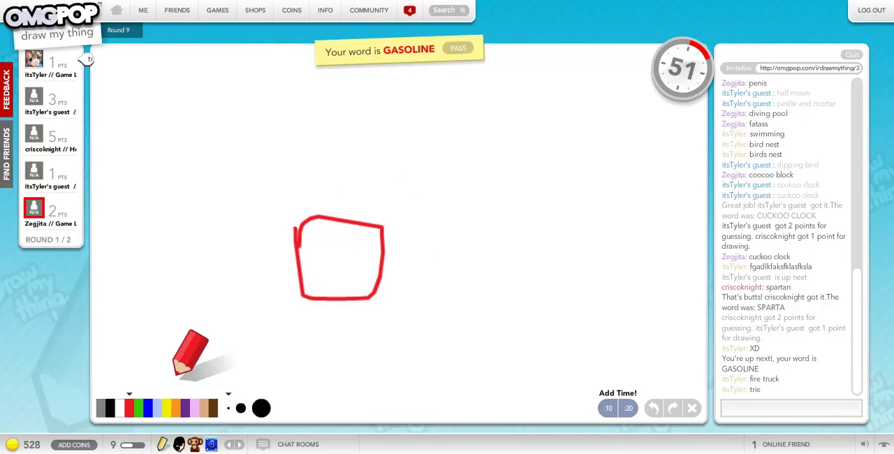
click(101, 408)
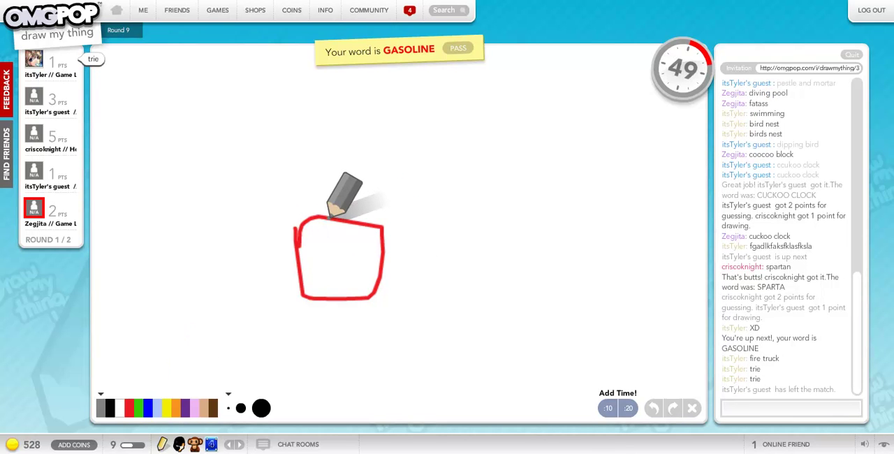
mouse_move(326, 219)
mouse_down()
mouse_move(381, 195)
mouse_move(315, 250)
mouse_move(317, 264)
mouse_move(331, 258)
mouse_up()
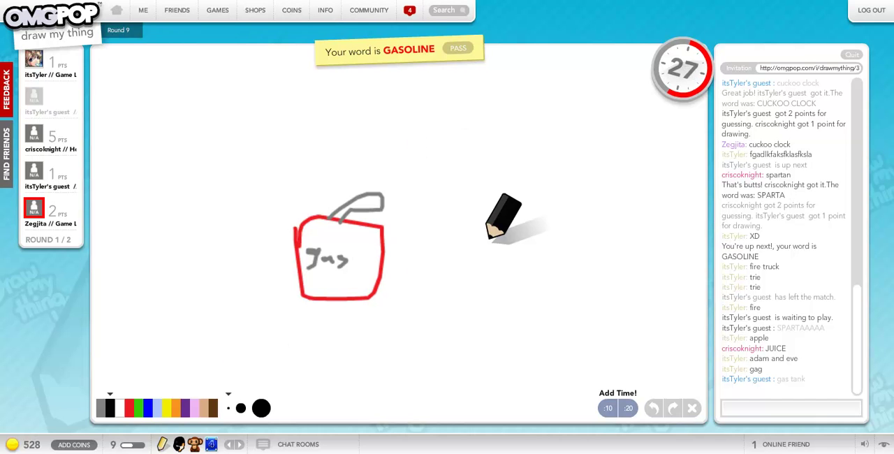
mouse_move(520, 241)
mouse_down()
mouse_move(474, 182)
mouse_move(454, 218)
mouse_up()
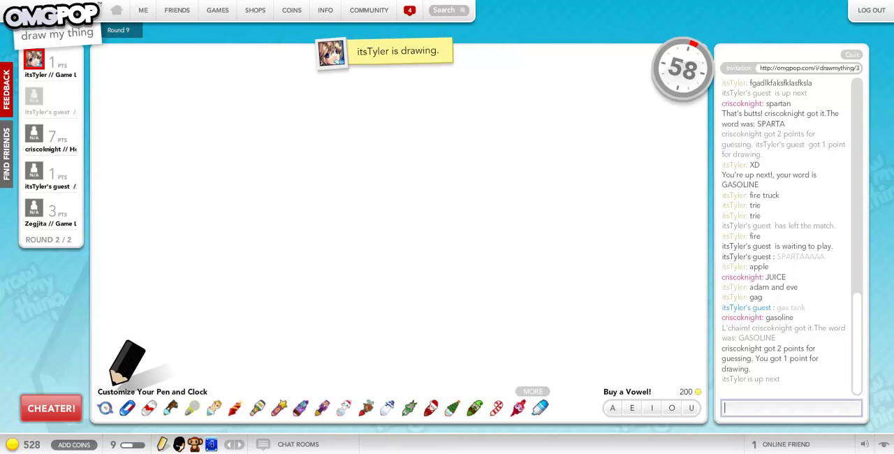
Step: Guess goldilocks, hula girl and grass skirt for itsTyler's drawing
mouse_move(417, 144)
mouse_down()
mouse_move(430, 168)
mouse_move(418, 145)
mouse_up()
click(409, 151)
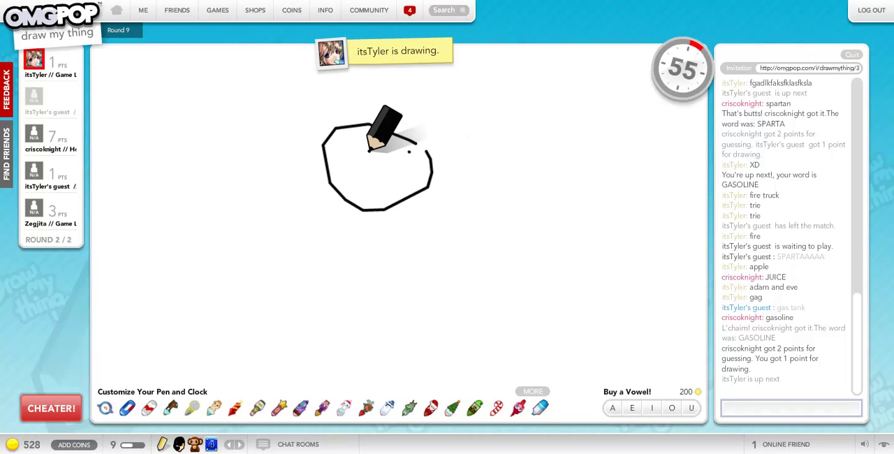
click(369, 150)
mouse_move(340, 160)
mouse_down()
mouse_move(365, 178)
mouse_move(385, 167)
mouse_up()
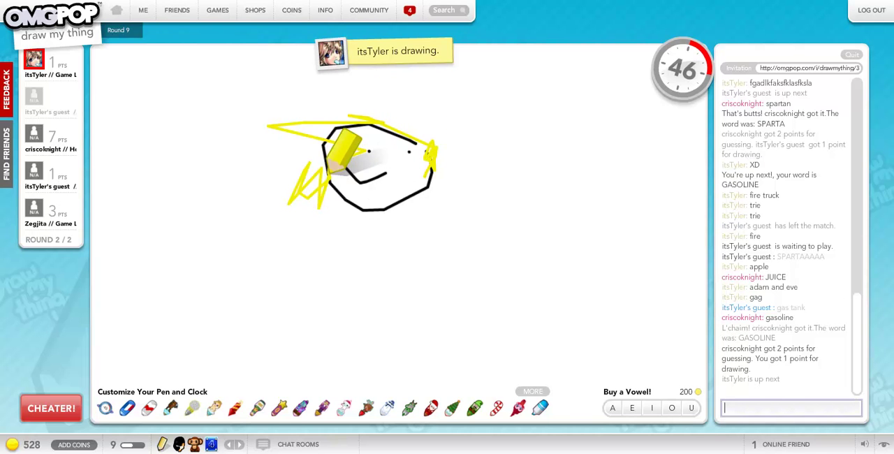
text(goldi)
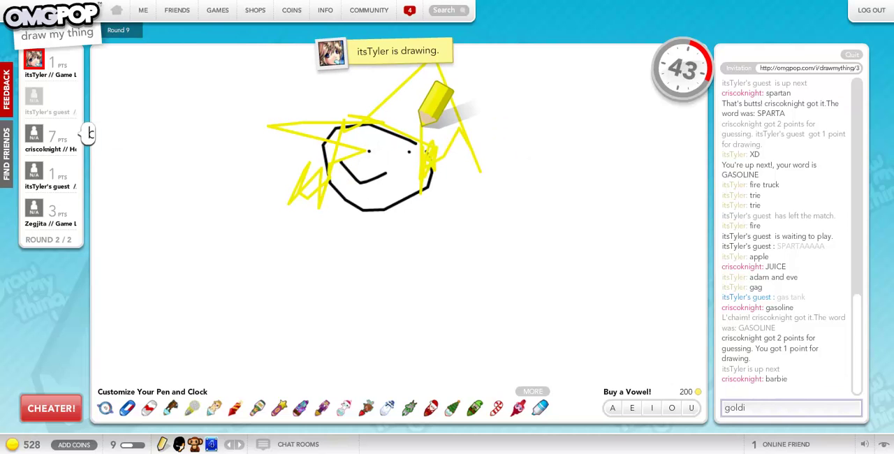
text(locks)
key(Return)
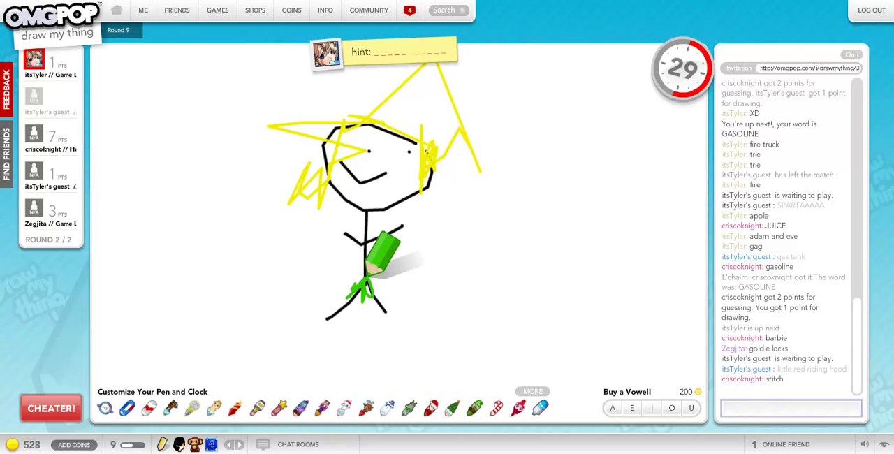
text(hula girl)
key(Return)
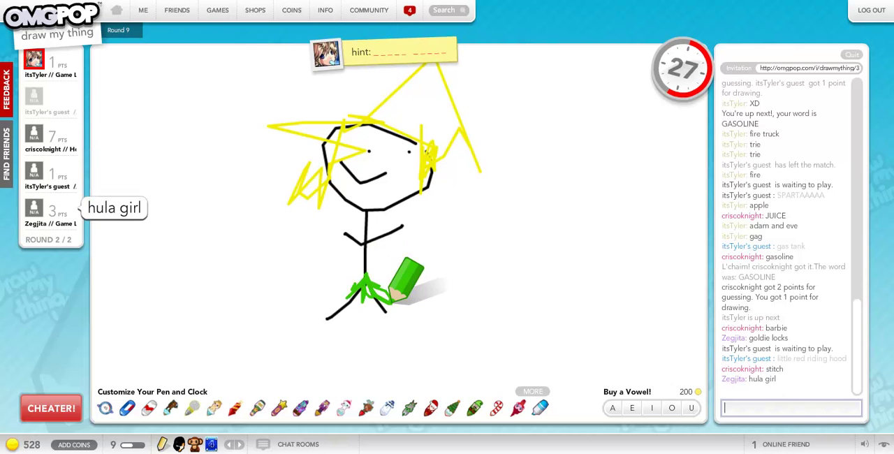
text(h)
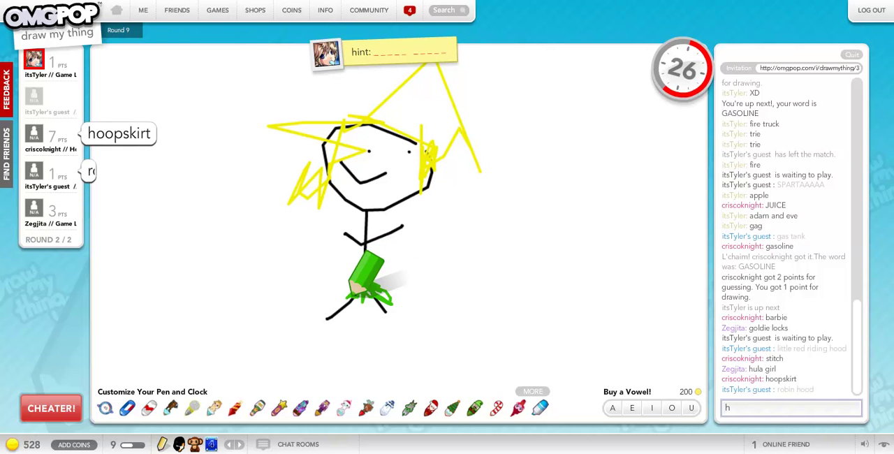
key(BackSpace)
text(gra)
text(t)
key(Return)
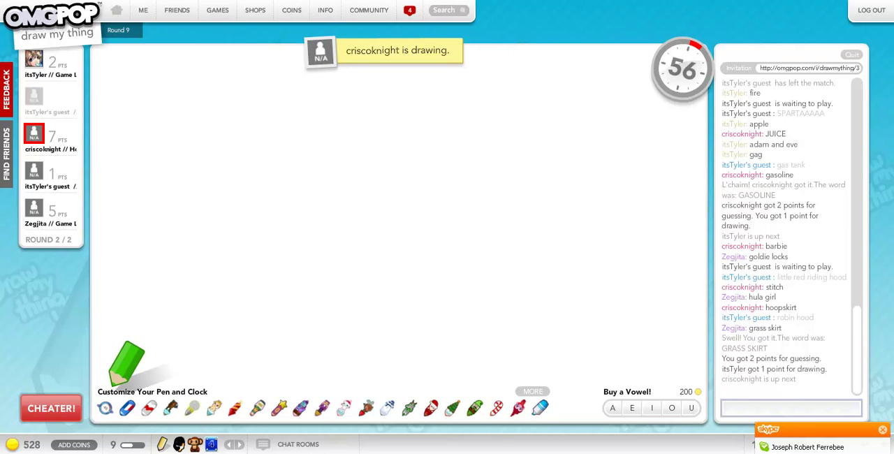
Step: Post a joke guess, then t-rex, for criscoknight's green dinosaur
drag(336, 192, 364, 143)
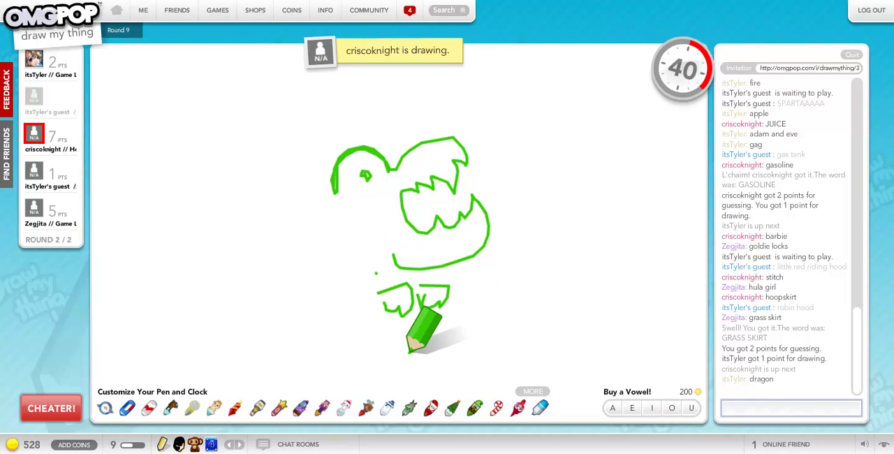
text(crisco)
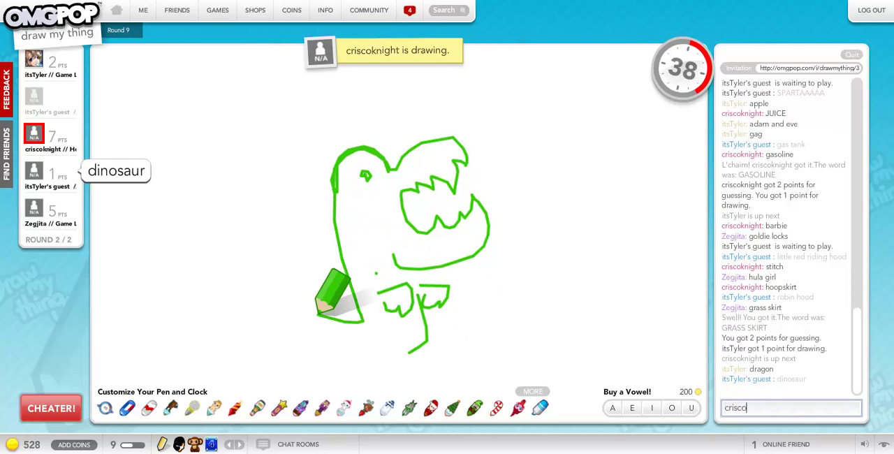
text(s mom)
key(Return)
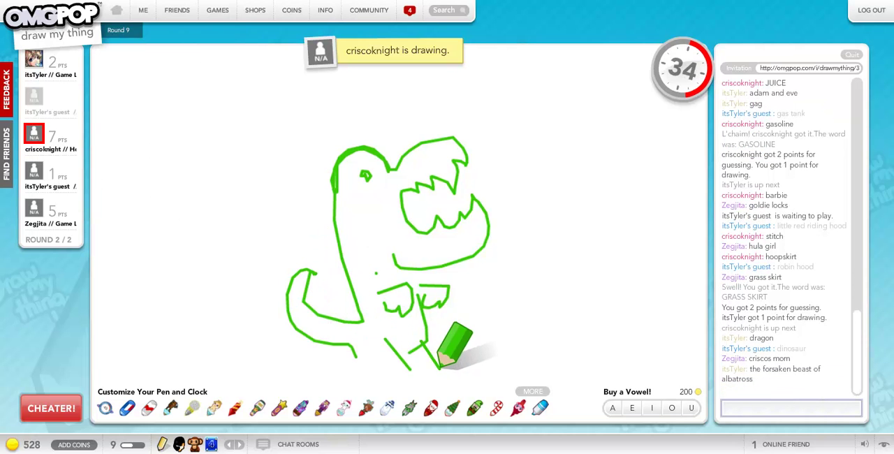
text(-rex)
key(Return)
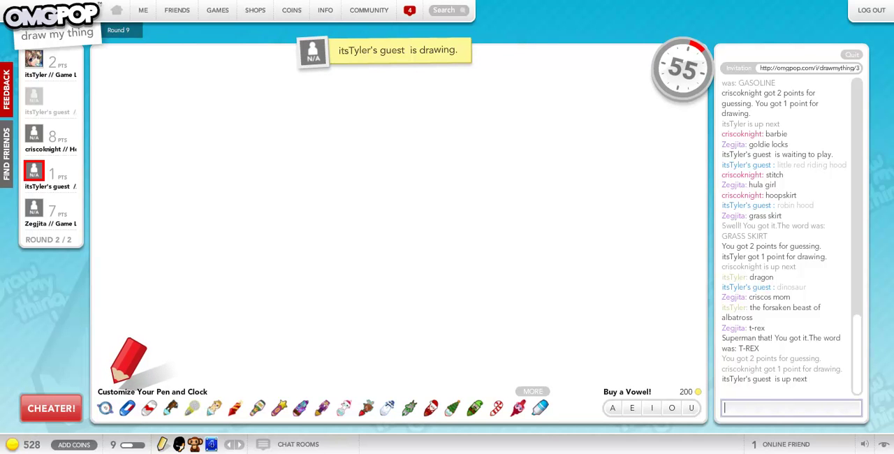
Step: Guess 'effing blue fire', then rocket launcher, in the chat
mouse_move(250, 300)
mouse_down()
mouse_move(257, 247)
mouse_move(265, 298)
mouse_move(253, 298)
mouse_move(261, 275)
mouse_up()
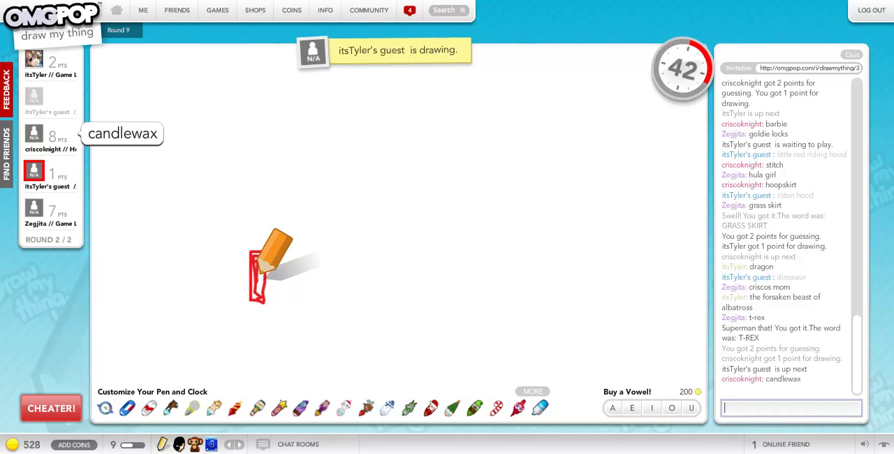
drag(257, 252, 255, 221)
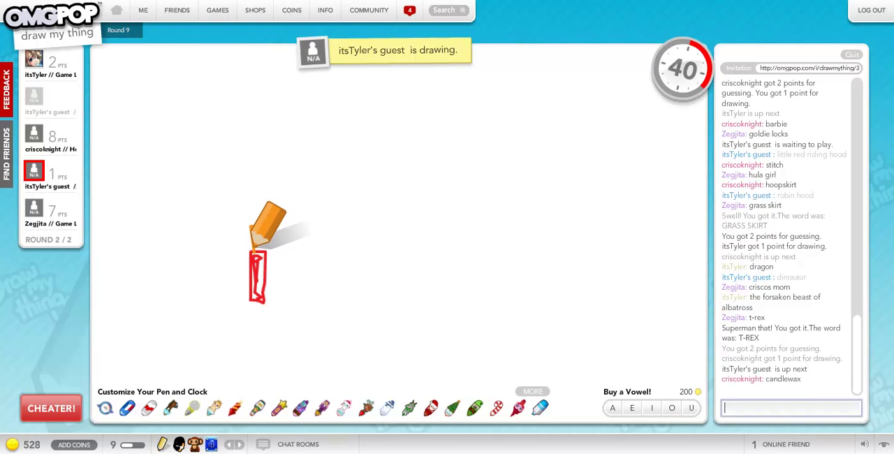
text(blu)
key(BackSpace)
text(b)
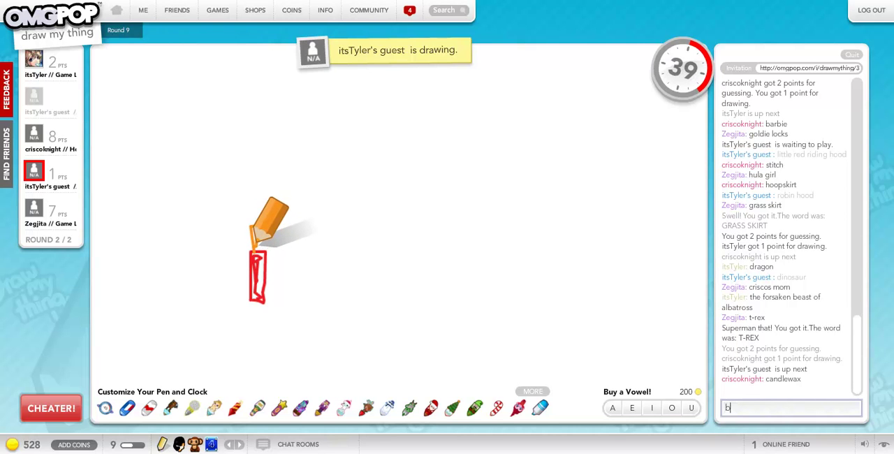
text(effing blue fire)
key(Return)
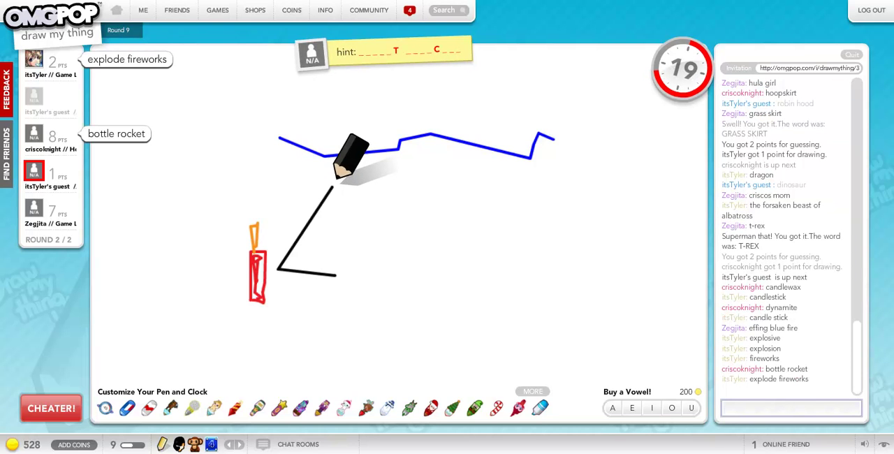
text(bott)
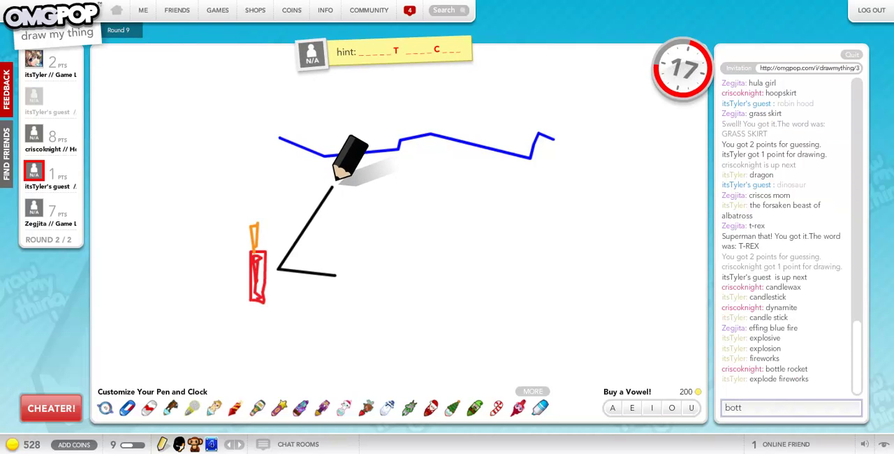
key(BackSpace)
key(BackSpace)
key(BackSpace)
text(rocket )
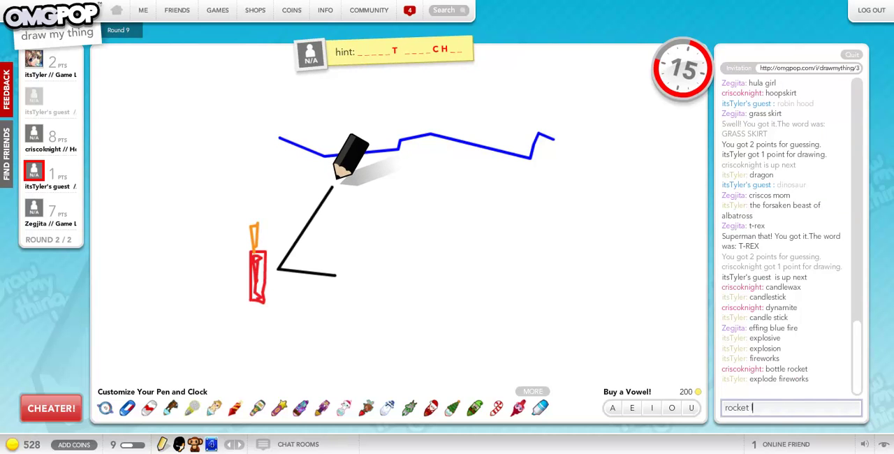
text(launcher)
key(Return)
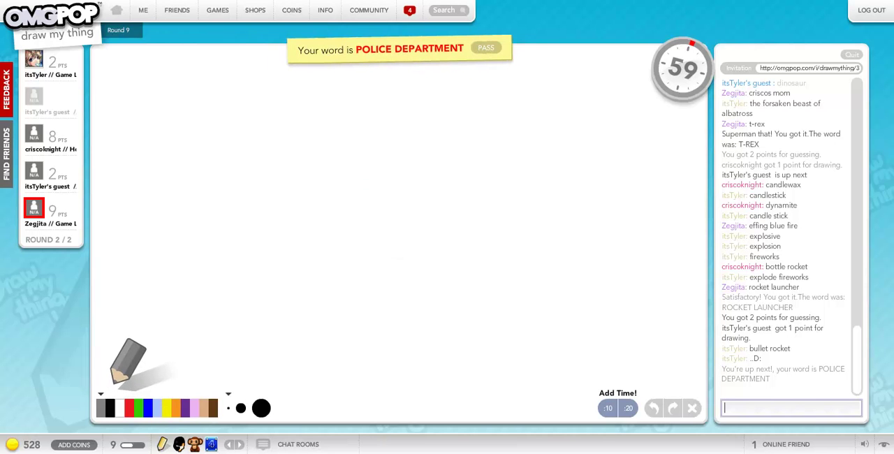
Step: Pick blue and draw a house outline with a pointed roof and doorway
click(110, 407)
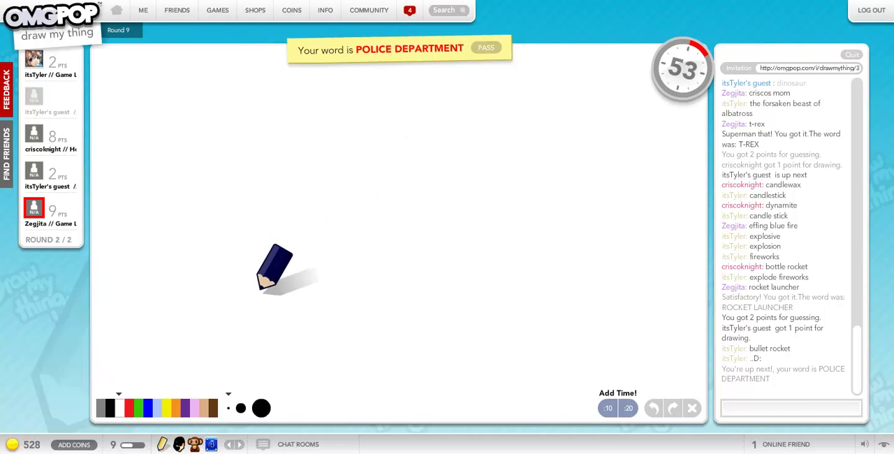
mouse_move(318, 204)
mouse_down()
mouse_move(491, 206)
mouse_move(334, 188)
mouse_move(316, 207)
mouse_move(316, 268)
mouse_move(509, 343)
mouse_move(494, 207)
mouse_up()
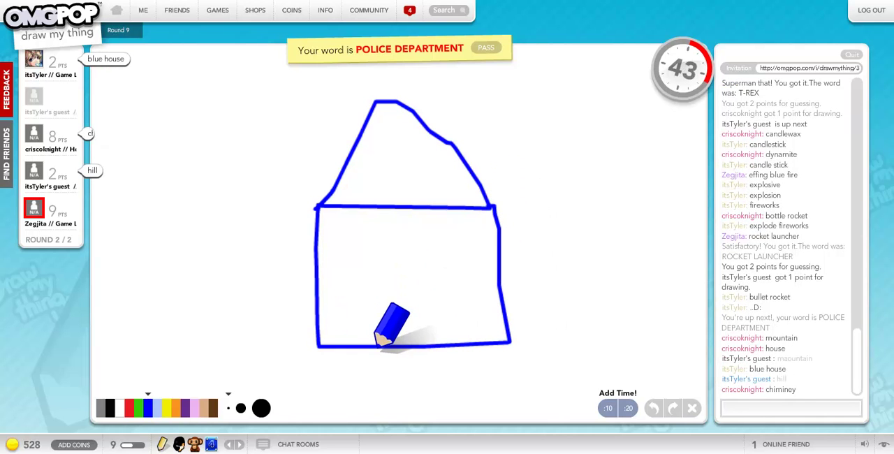
mouse_move(375, 349)
mouse_down()
mouse_move(381, 288)
mouse_move(426, 288)
mouse_move(429, 342)
mouse_up()
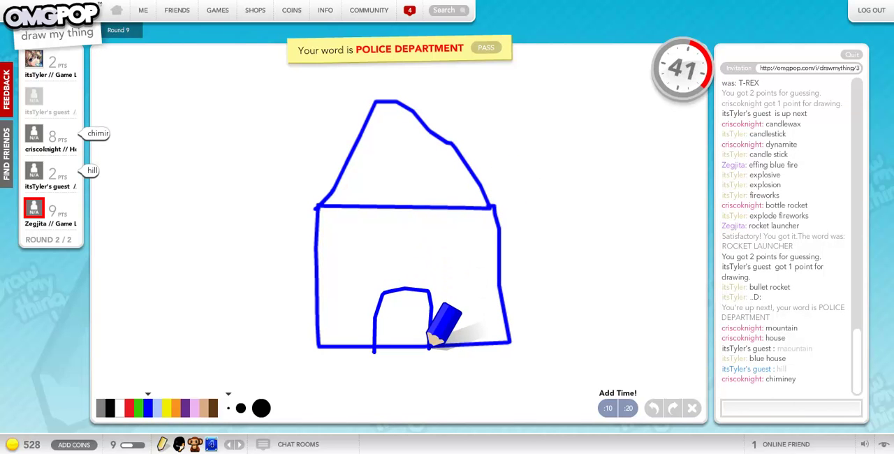
Step: Draw a yellow star inside the house, left of the door, and fill it
click(166, 408)
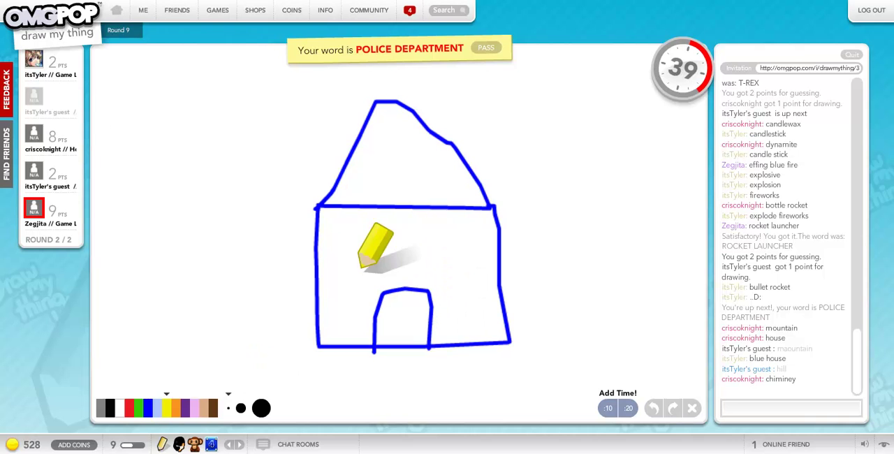
mouse_move(341, 290)
mouse_down()
mouse_move(372, 241)
mouse_move(377, 286)
mouse_move(339, 261)
mouse_move(375, 257)
mouse_move(338, 283)
mouse_up()
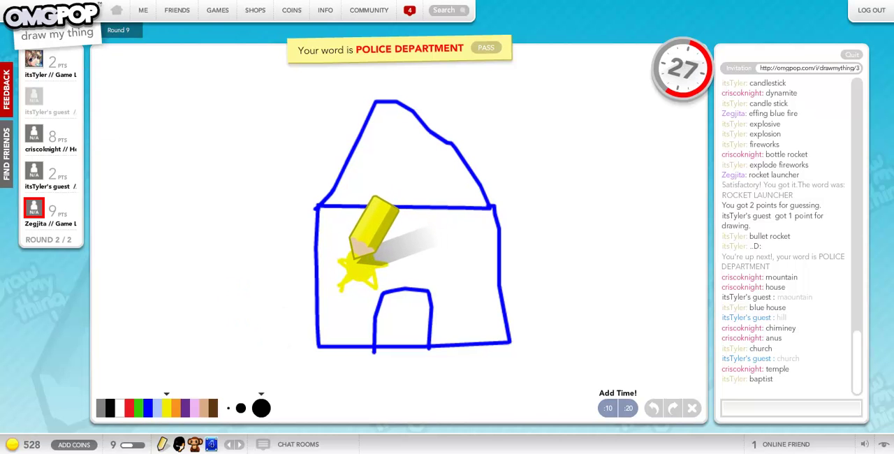
drag(354, 253, 332, 269)
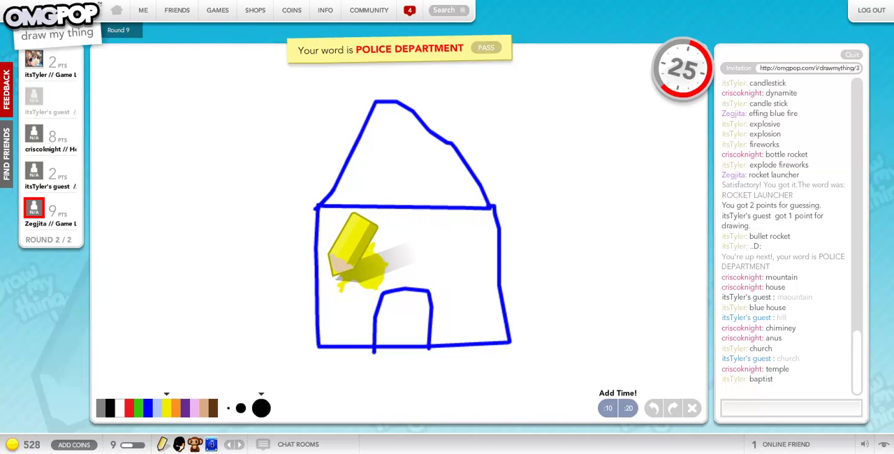
drag(343, 275, 353, 304)
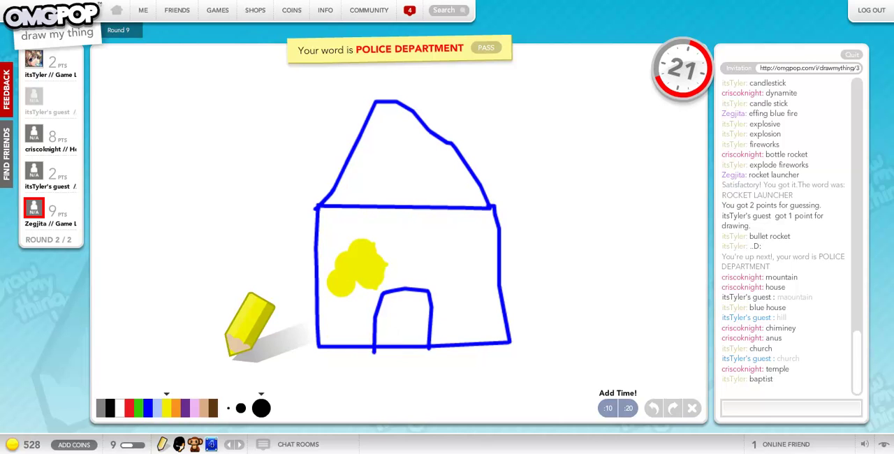
click(175, 407)
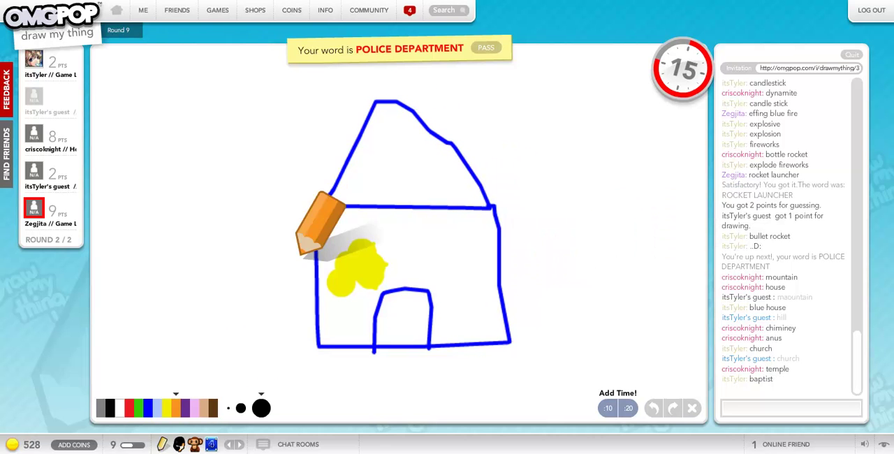
scroll(209, 328, down, 3)
Step: In blue, draw a bush blob and a stick figure to the left of the house
click(206, 331)
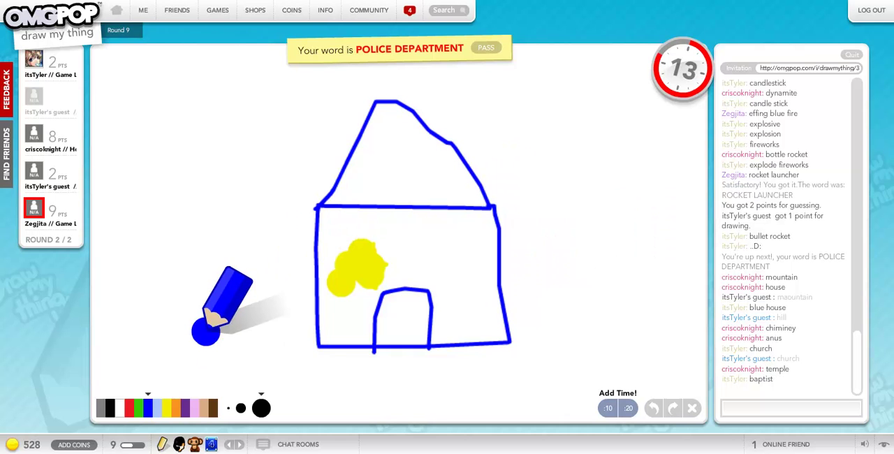
mouse_move(208, 328)
mouse_down()
mouse_move(223, 357)
mouse_move(174, 335)
mouse_up()
right_click(215, 354)
click(215, 354)
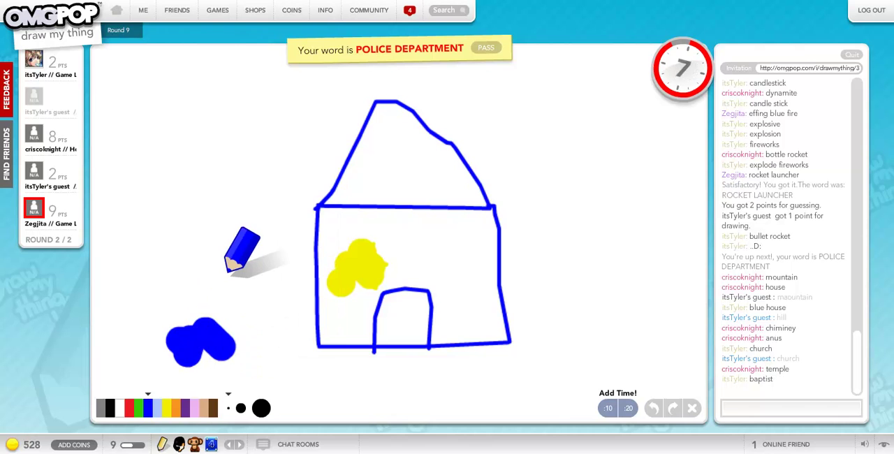
mouse_move(227, 291)
mouse_down()
mouse_move(228, 321)
mouse_move(252, 318)
mouse_move(227, 225)
mouse_move(257, 228)
mouse_move(226, 209)
mouse_up()
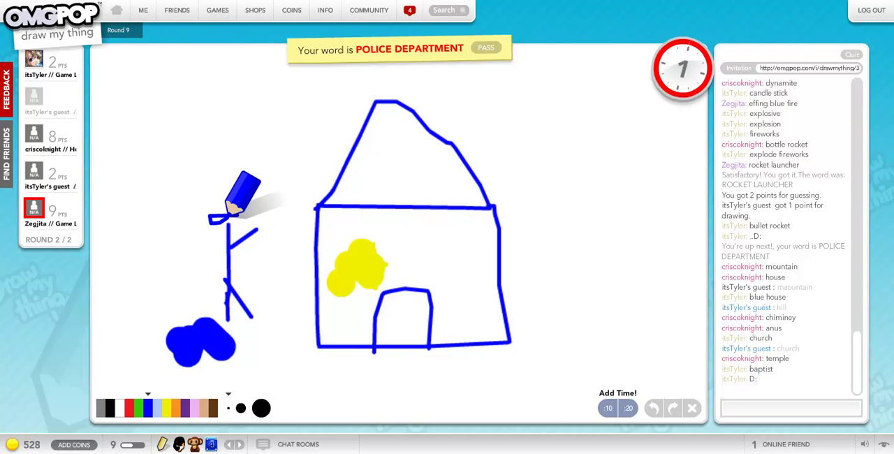